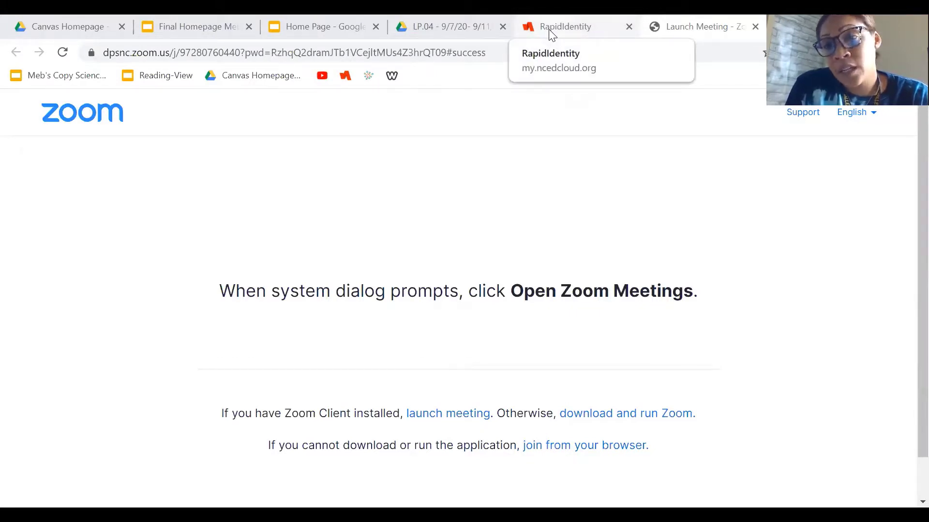
# Step: Open the Canvas Dashboard from the Canvas - LEA 320 tile in the RapidIdentity portal
pyautogui.click(553, 32)
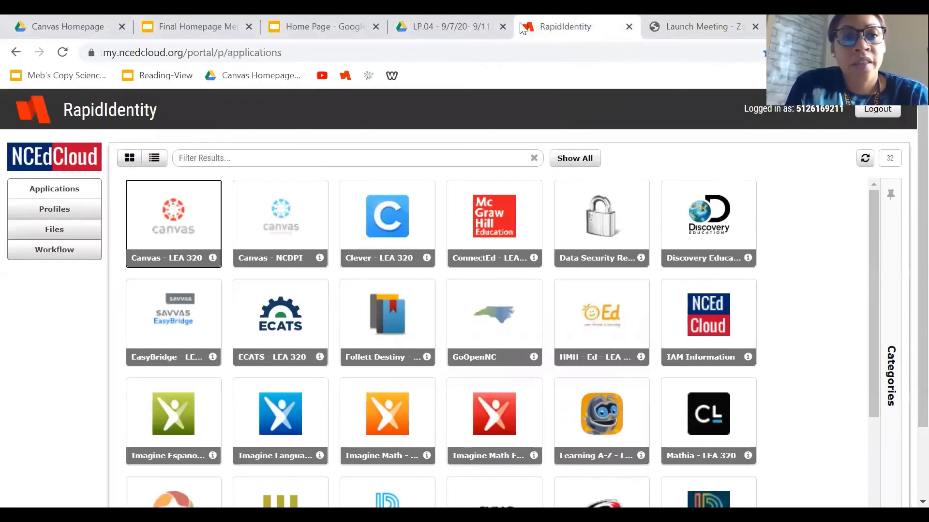
pyautogui.click(169, 226)
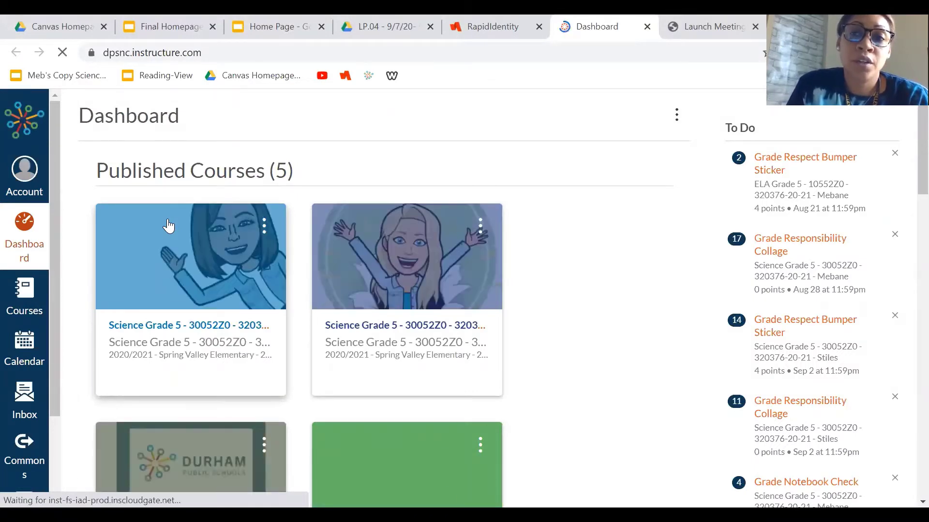
# Step: Follow Science Grade 5, then Reading, then Quarter 1 Reading Contract to the linked contract document
pyautogui.click(187, 247)
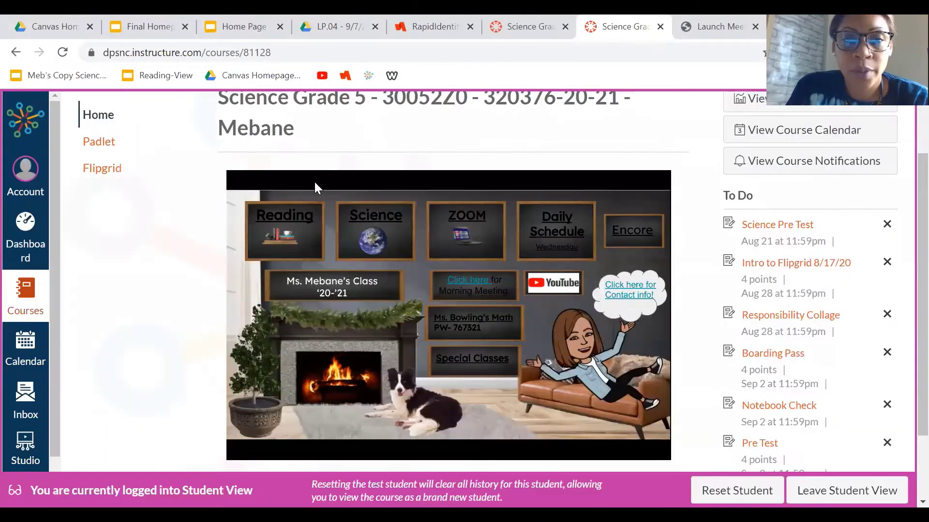
pyautogui.click(270, 219)
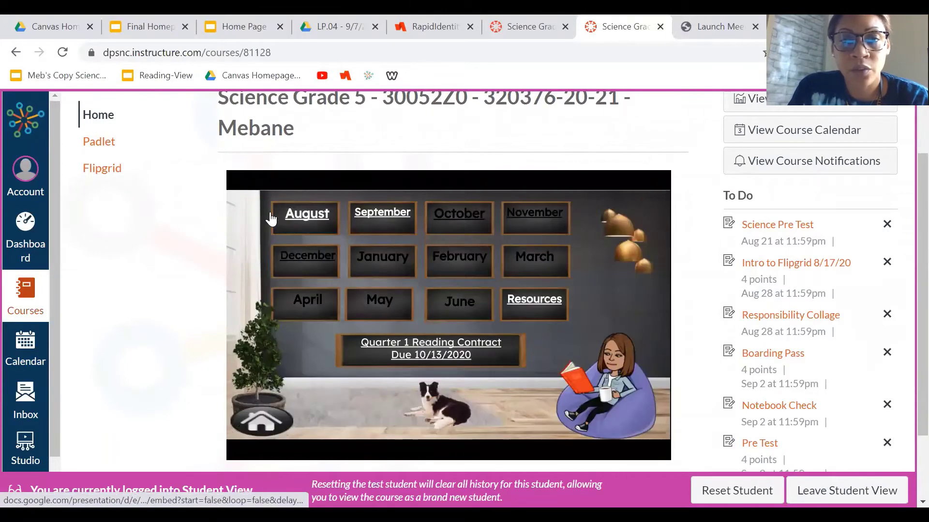
pyautogui.click(424, 360)
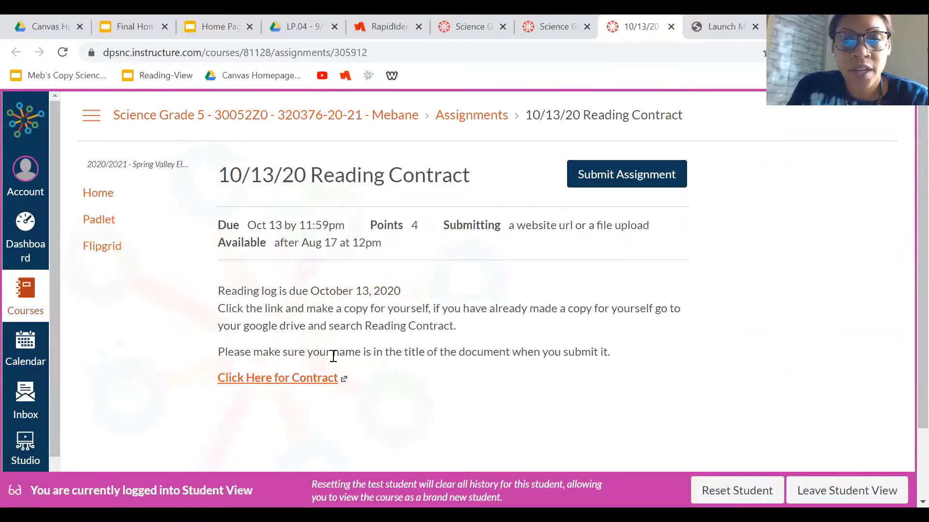
pyautogui.click(275, 381)
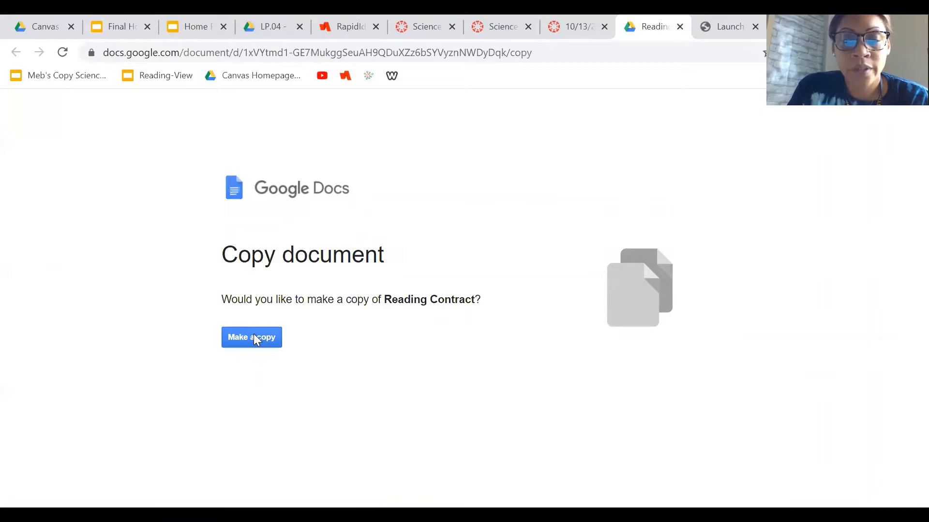
# Step: Make your own copy of the Reading Contract, creating 'Copy of Reading Contract'
pyautogui.click(255, 334)
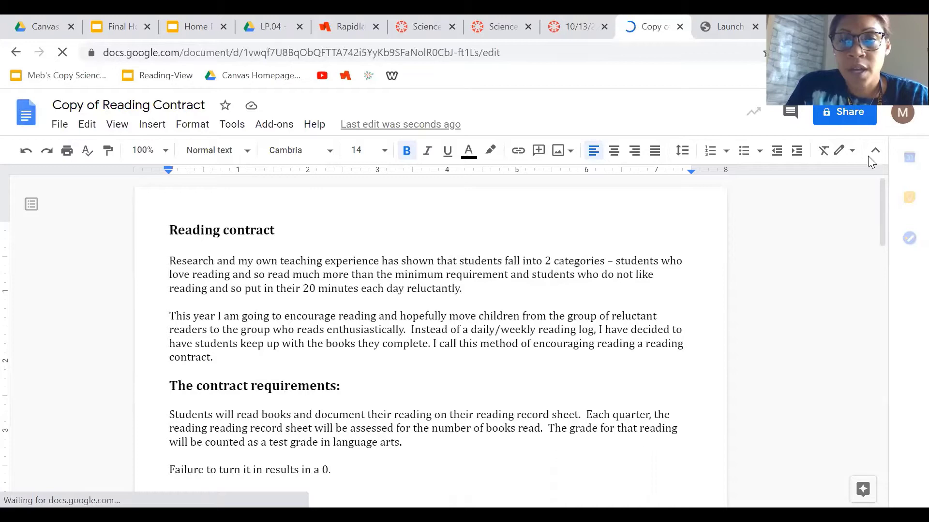
# Step: Scroll down past the signature lines to the reading log table
pyautogui.moveTo(880, 185); pyautogui.dragTo(882, 239)
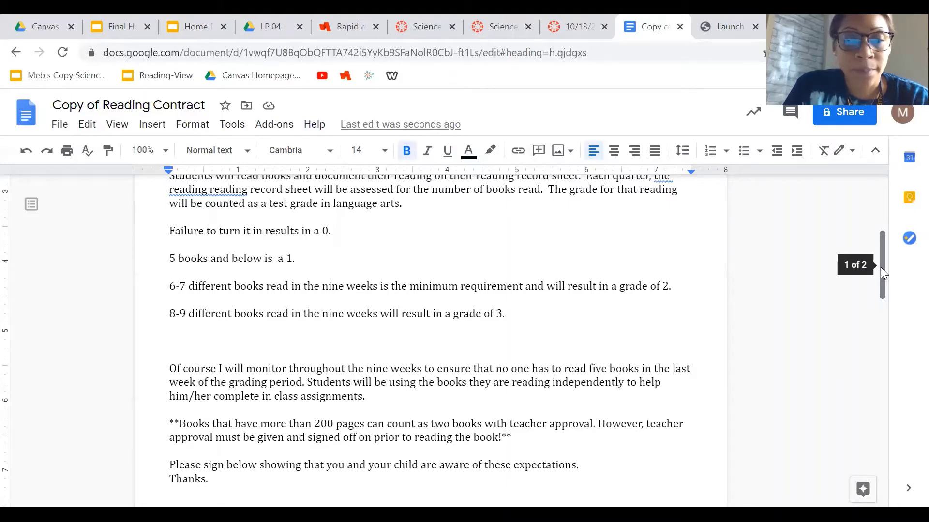
pyautogui.moveTo(880, 268); pyautogui.dragTo(879, 314)
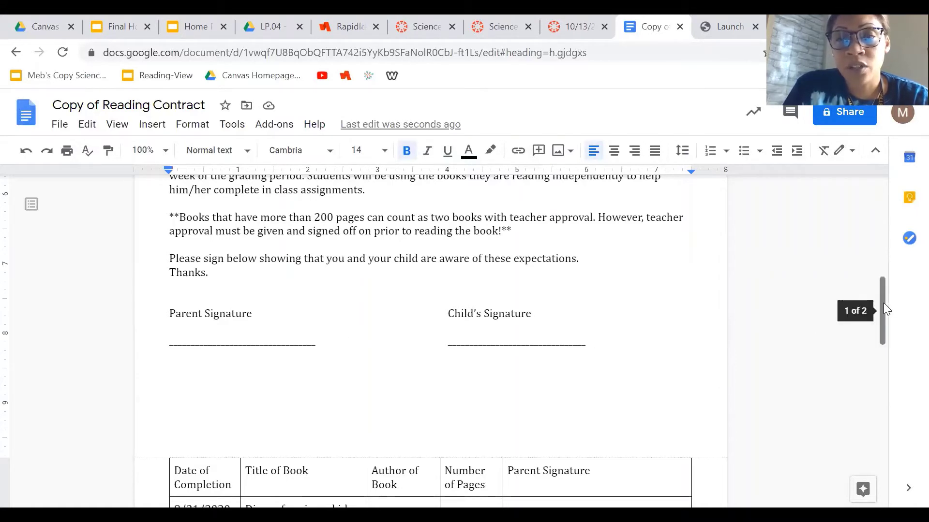
pyautogui.moveTo(883, 304); pyautogui.dragTo(883, 358)
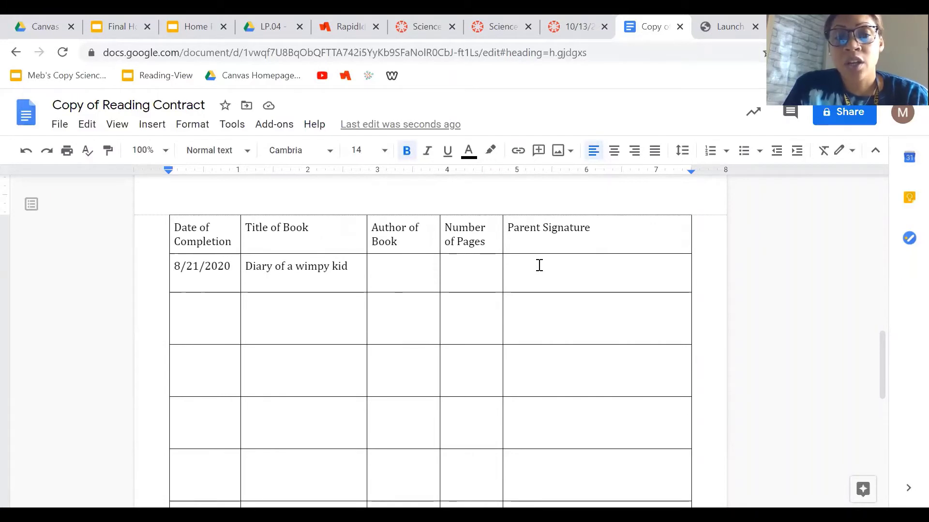
# Step: Enter date 9/11/2020 and title 'The adventures of Ms. Mebane' in the row below 8/21/2020
pyautogui.click(219, 317)
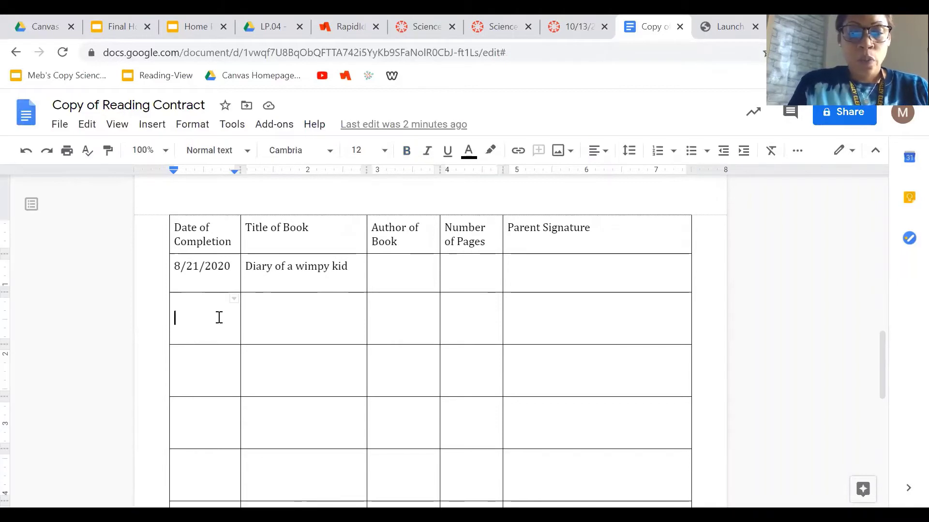
pyautogui.write('8')
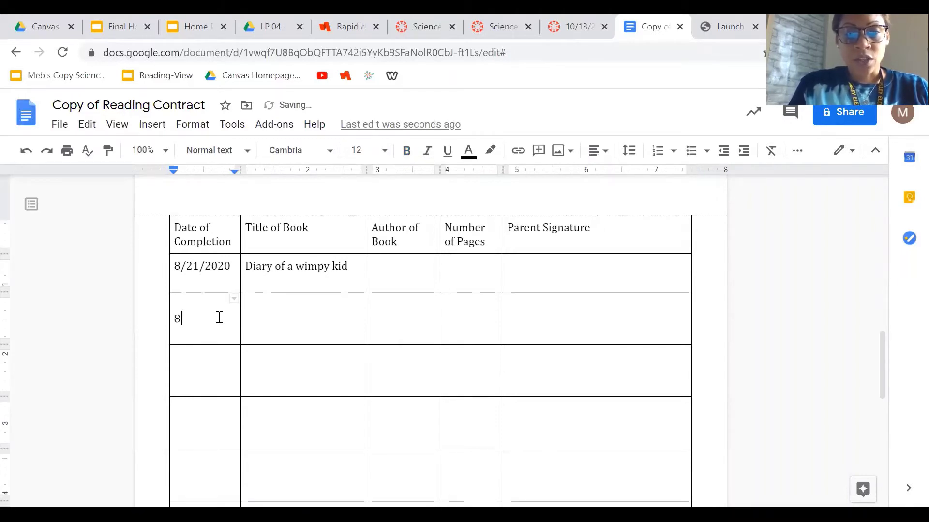
pyautogui.press('BackSpace')
pyautogui.write('9')
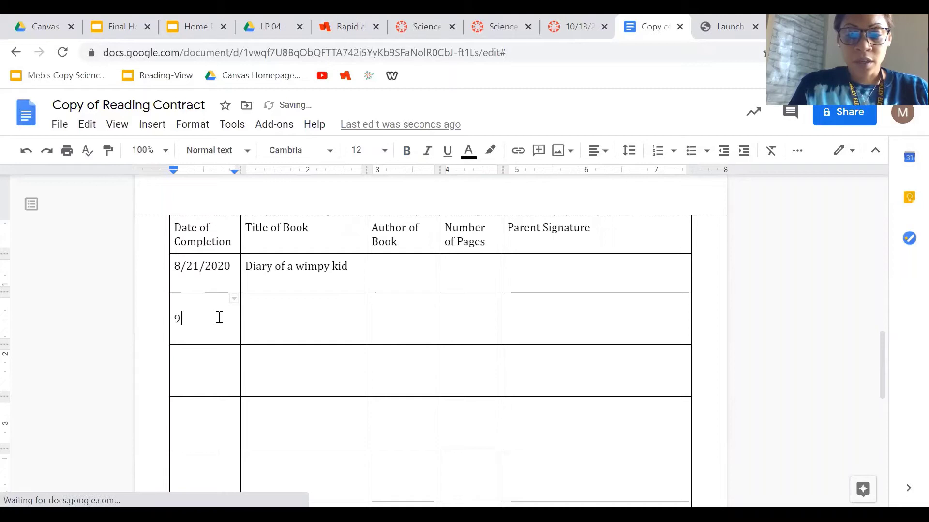
pyautogui.write('/11/20')
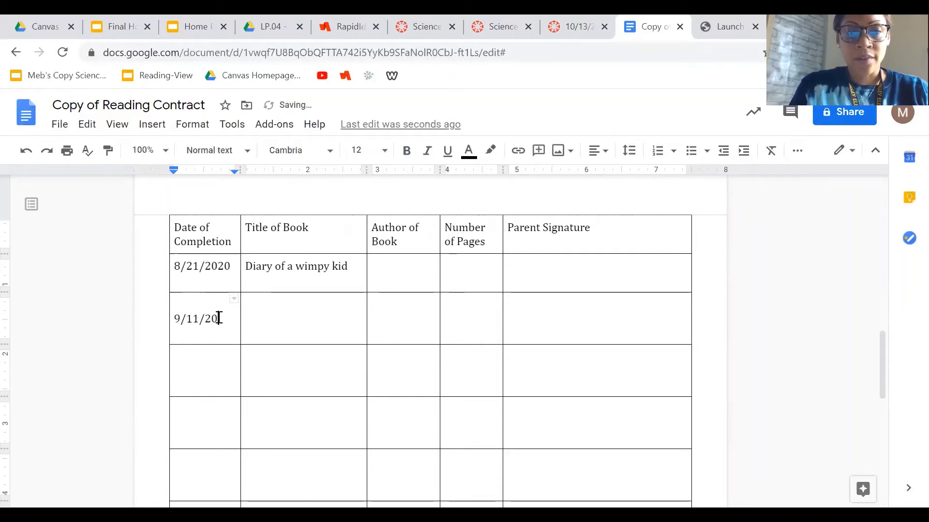
pyautogui.write('20')
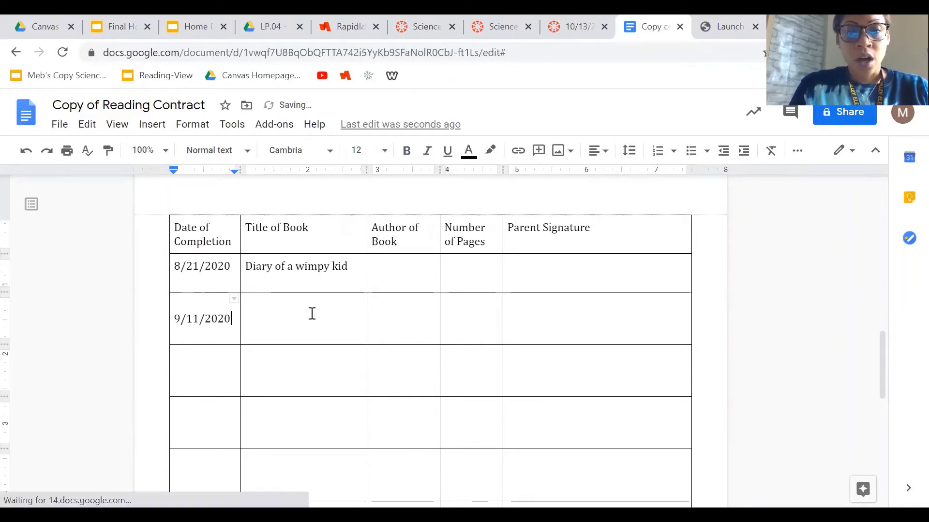
pyautogui.press('Tab')
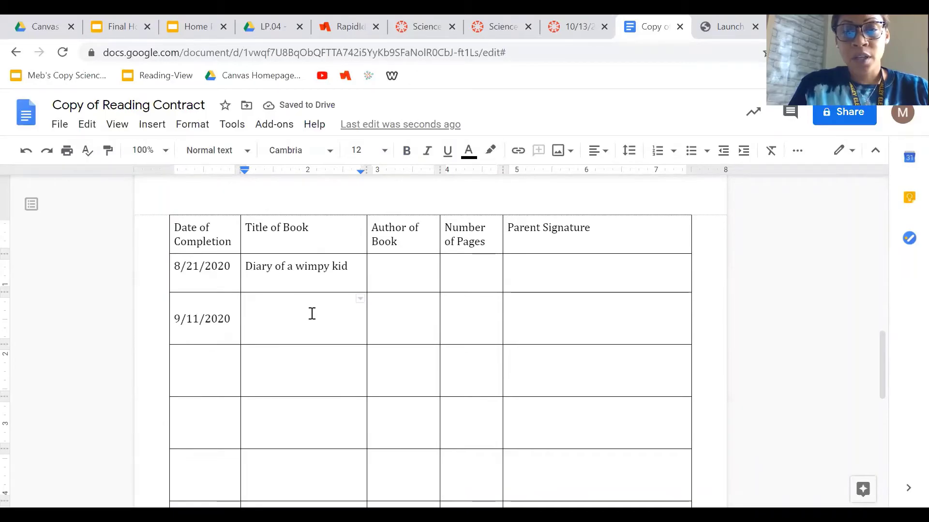
pyautogui.write('The adv')
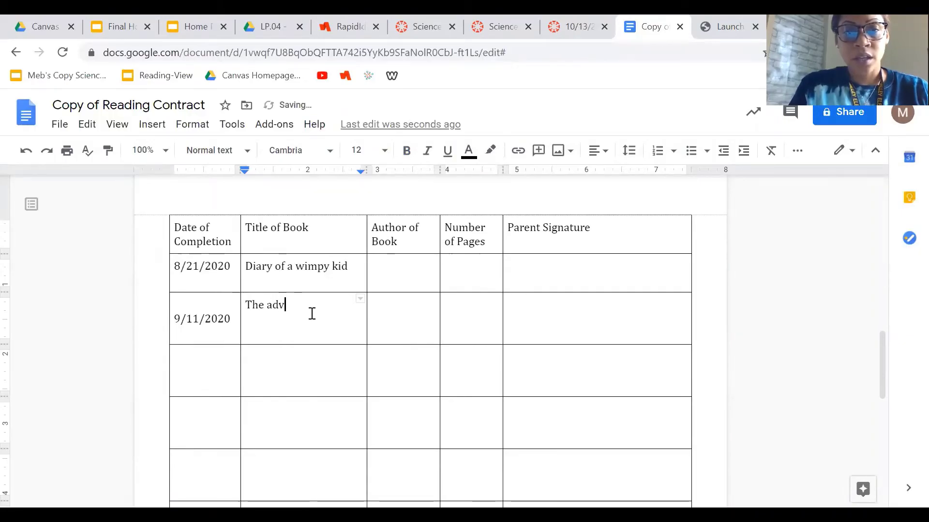
pyautogui.write('entures ')
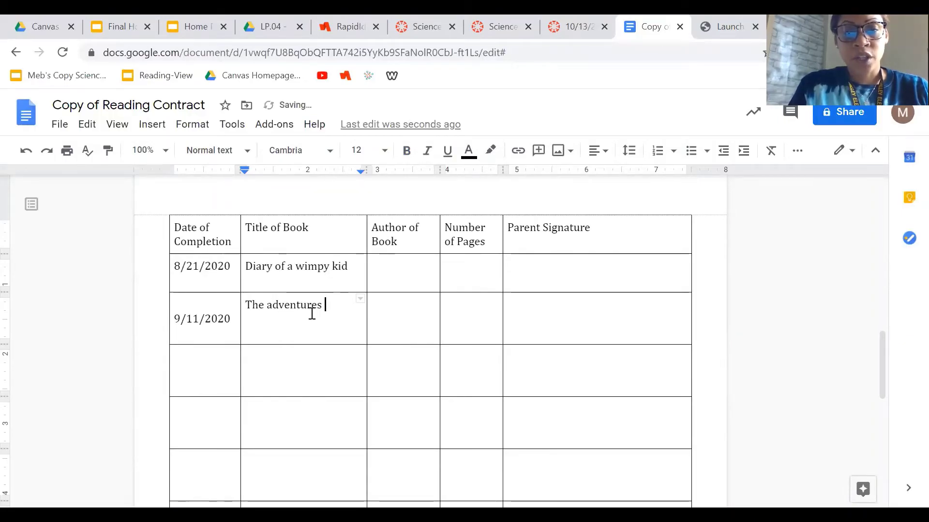
pyautogui.write('of Ms. Mebane')
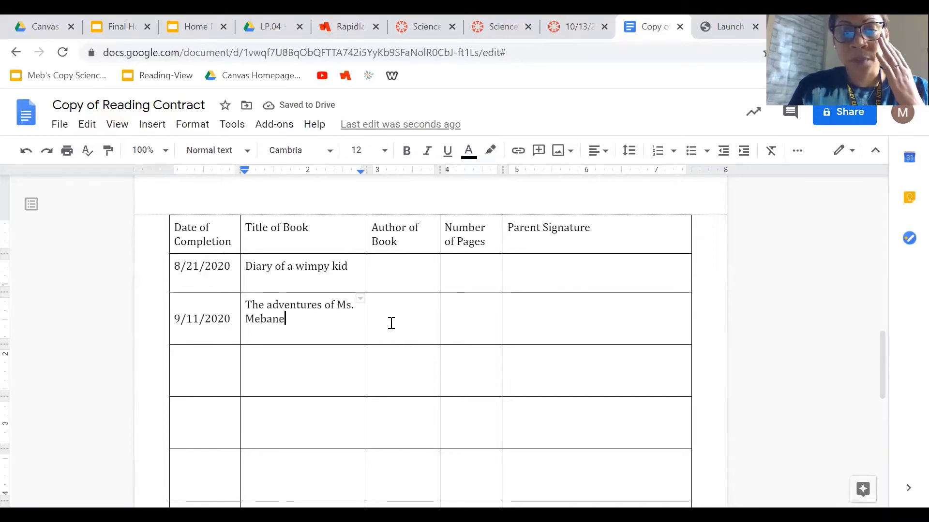
# Step: Fill in that row's author as Ms. Mebane and its page count as 222
pyautogui.press('Tab')
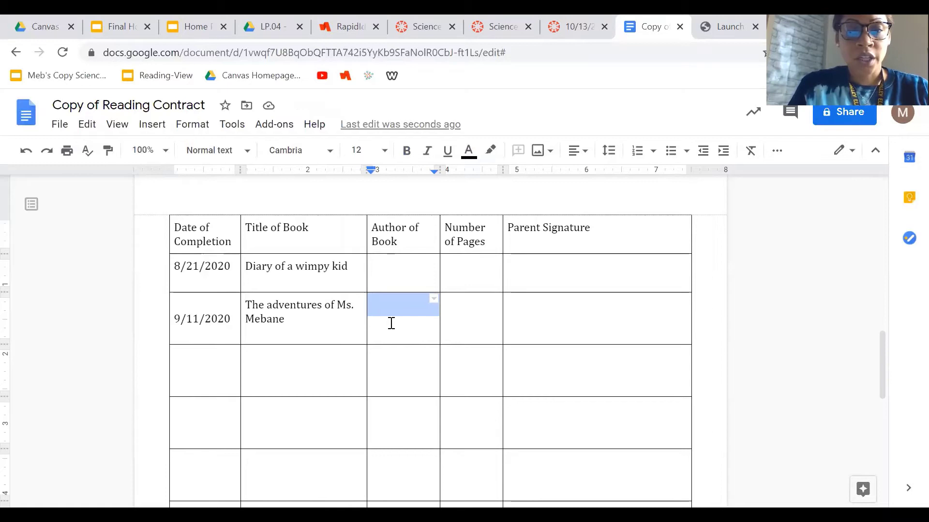
pyautogui.write('Ms')
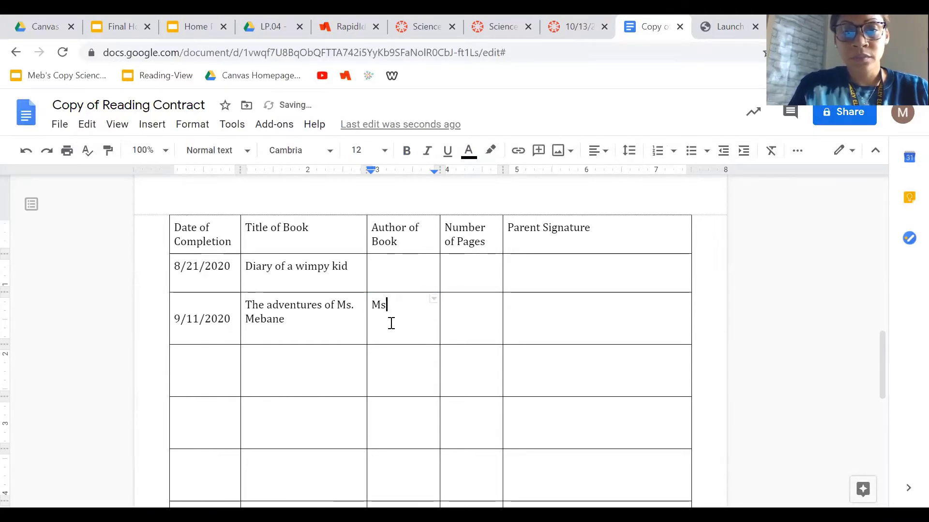
pyautogui.write('. Mebane')
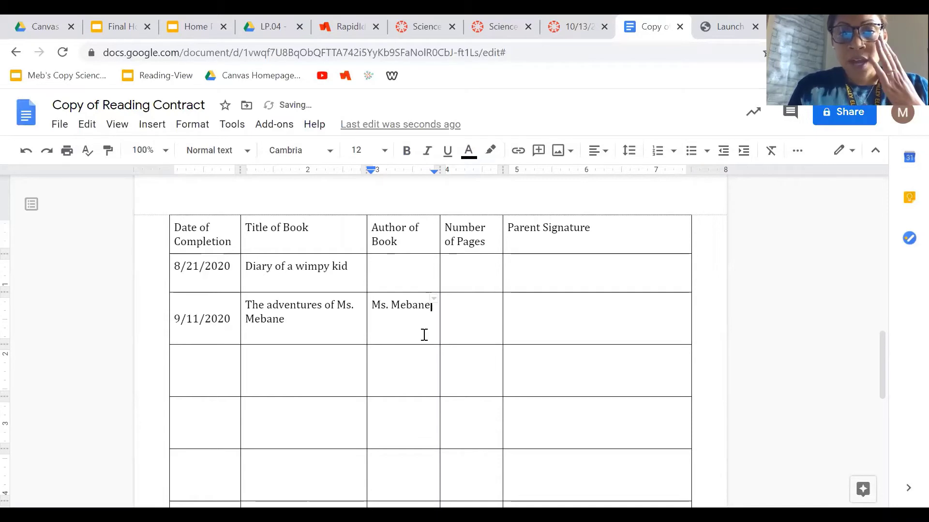
pyautogui.press('Tab')
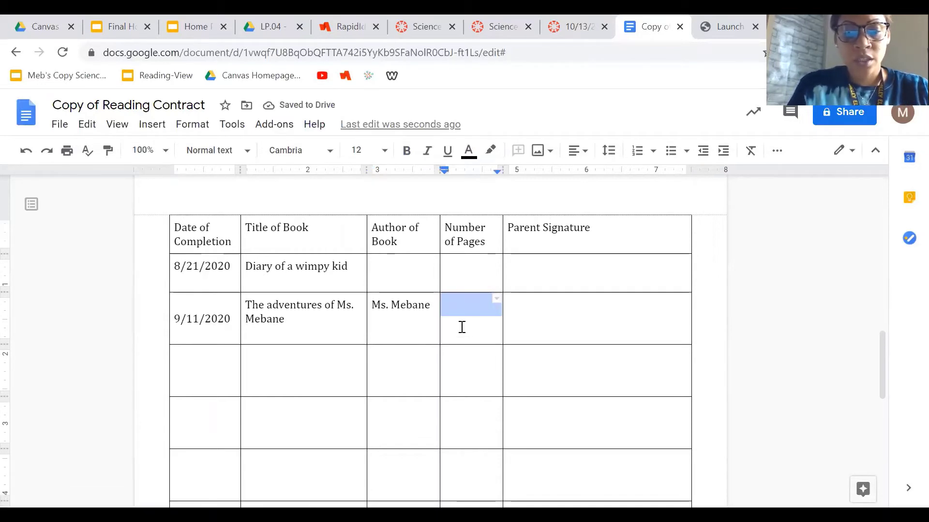
pyautogui.write('450')
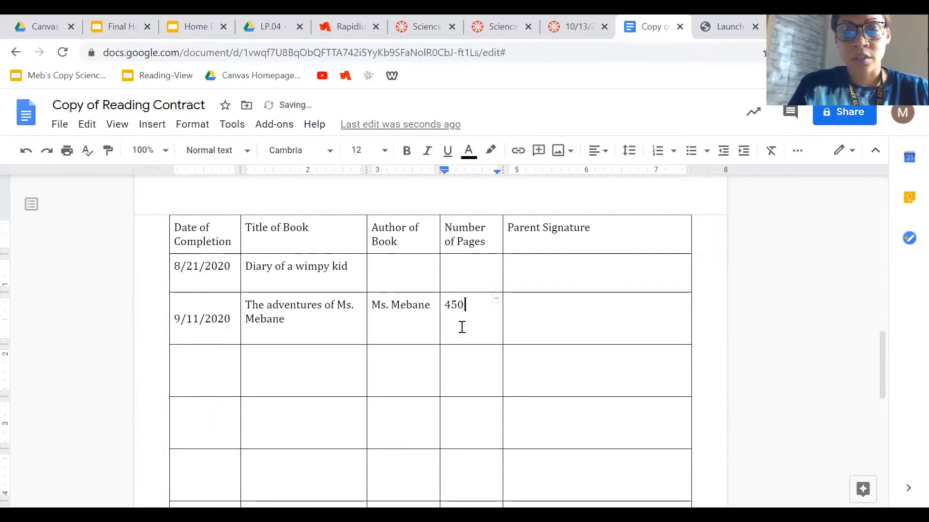
pyautogui.press('BackSpace')
pyautogui.press('BackSpace')
pyautogui.press('BackSpace')
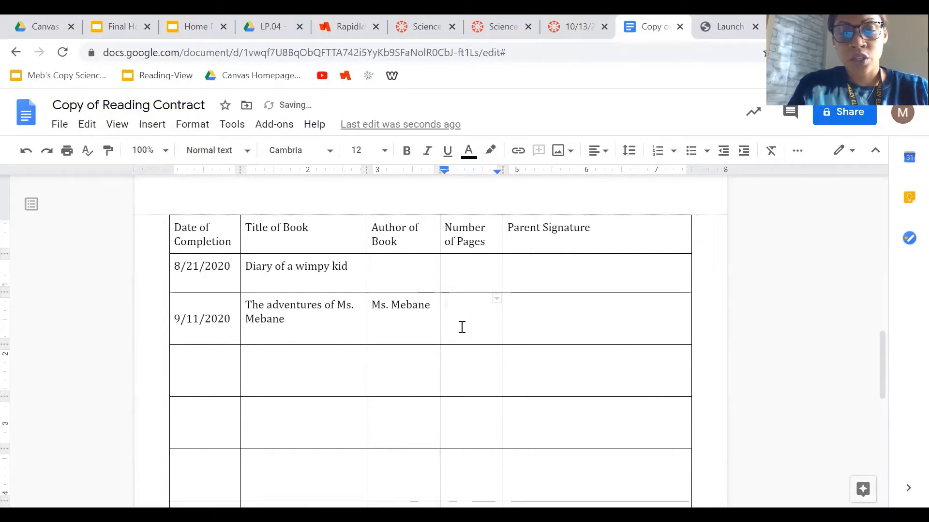
pyautogui.write('222')
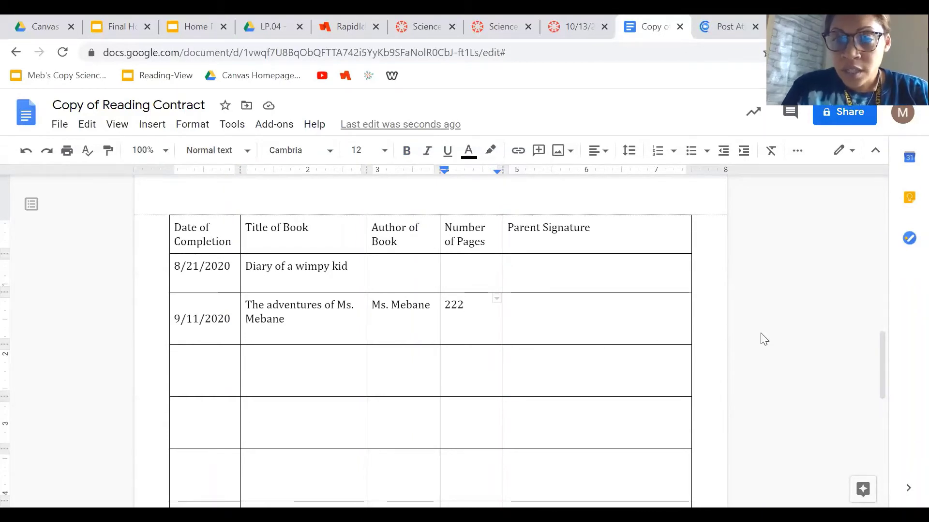
# Step: Change 'adventures' to 'Adventures' in the second book's title
pyautogui.moveTo(881, 367)
pyautogui.mouseDown()
pyautogui.moveTo(878, 276)
pyautogui.moveTo(874, 354)
pyautogui.mouseUp()
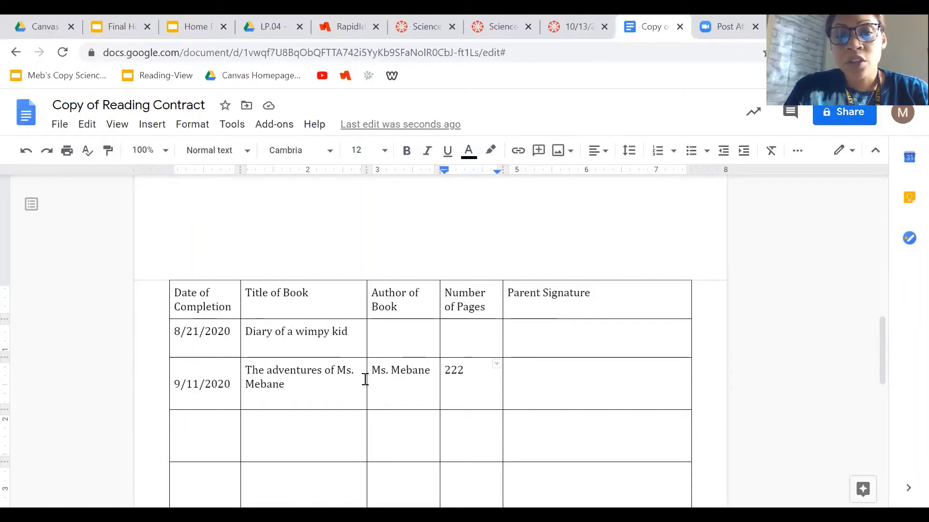
pyautogui.click(269, 371)
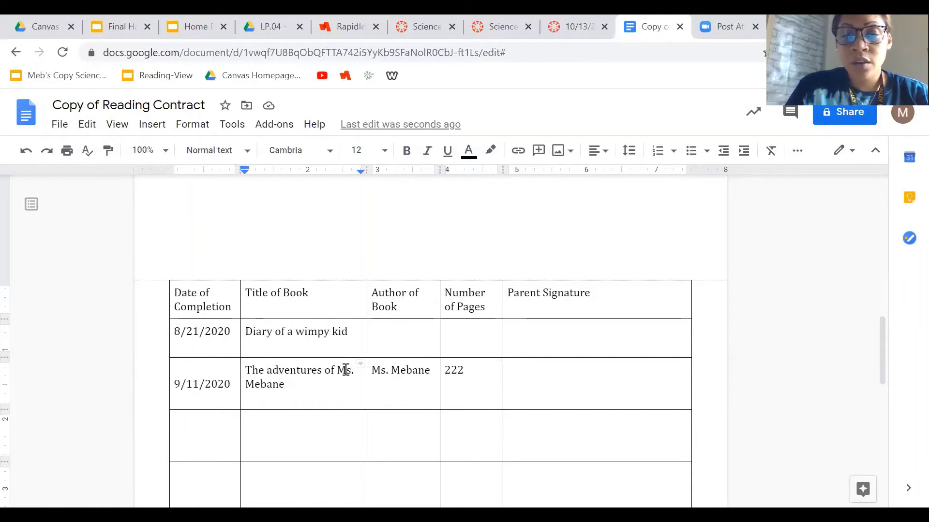
pyautogui.press('Delete')
pyautogui.write('a')
pyautogui.press('BackSpace')
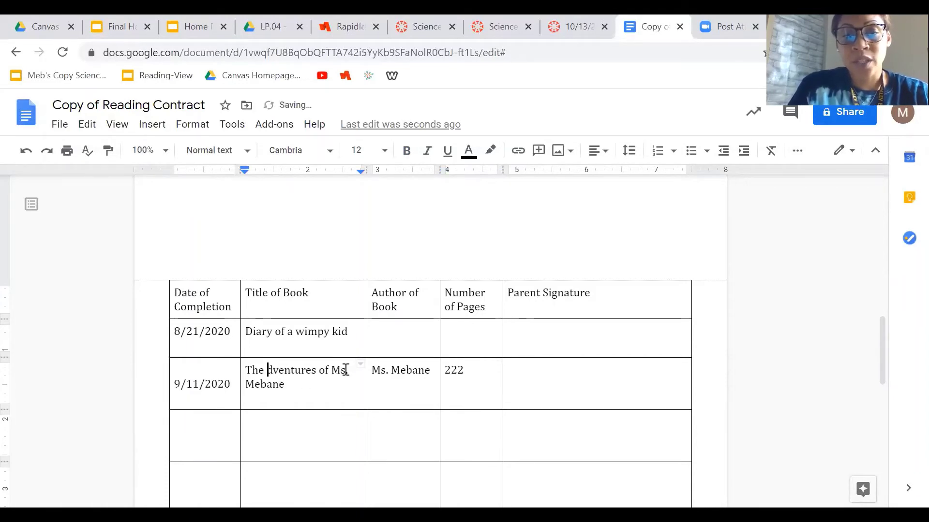
pyautogui.write('A')
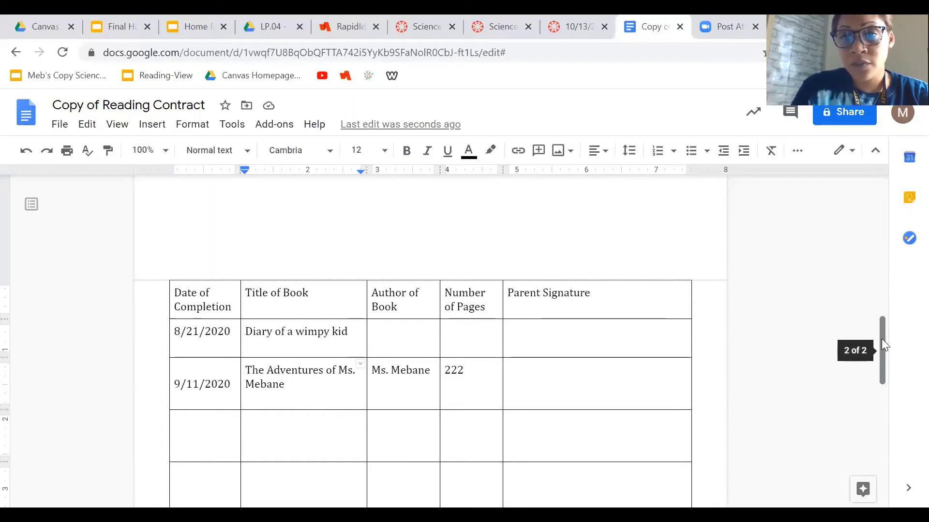
pyautogui.moveTo(883, 344); pyautogui.dragTo(883, 355)
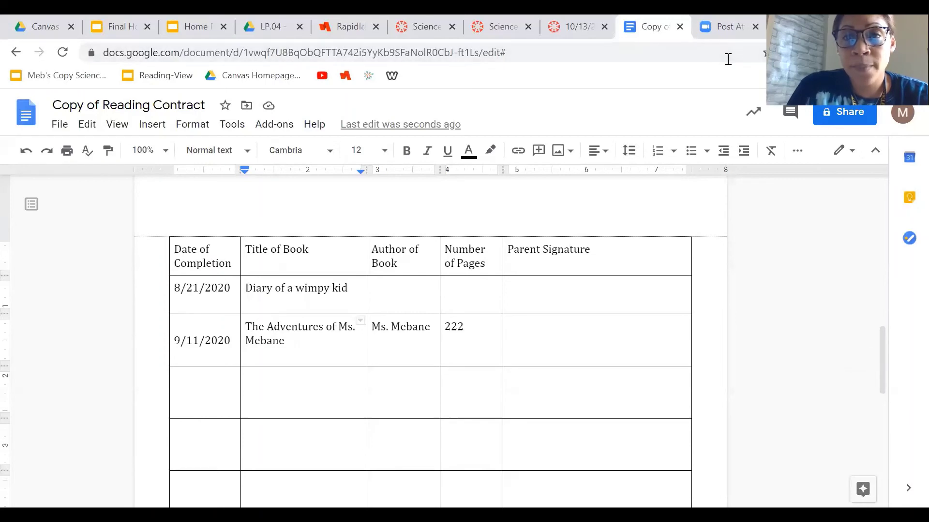
# Step: Share the document so anyone with the link can view, and copy the link
pyautogui.click(839, 117)
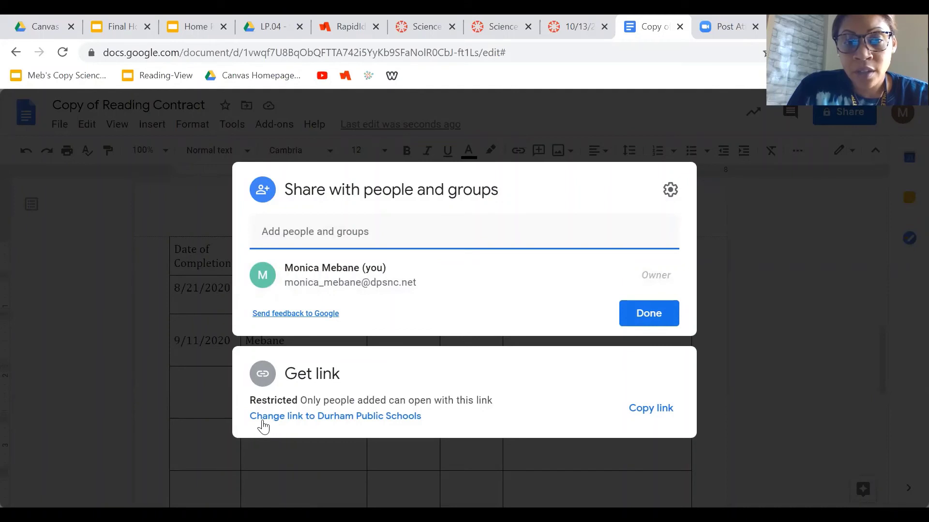
pyautogui.click(320, 417)
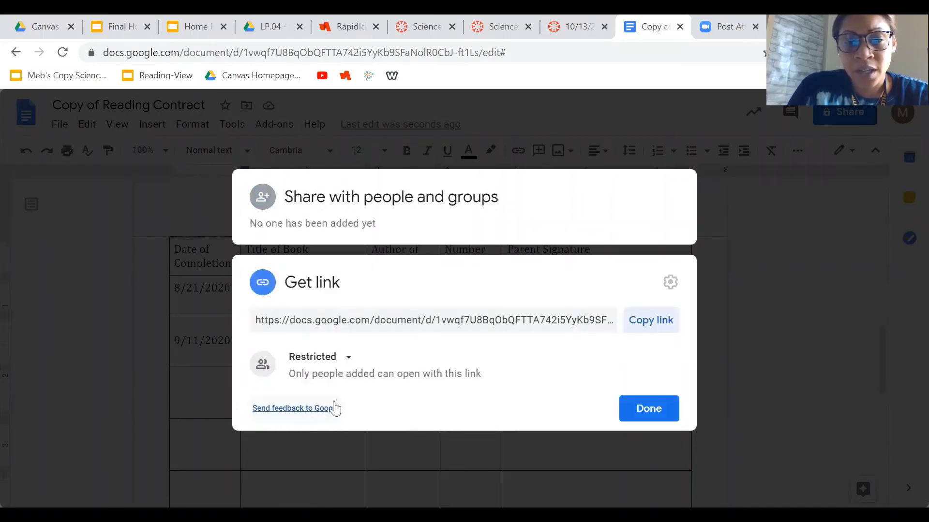
pyautogui.click(346, 362)
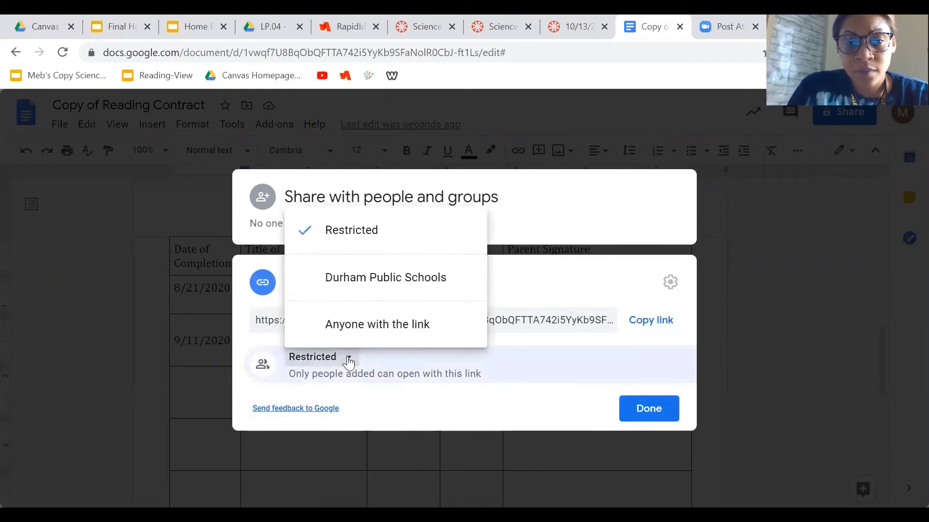
pyautogui.click(373, 335)
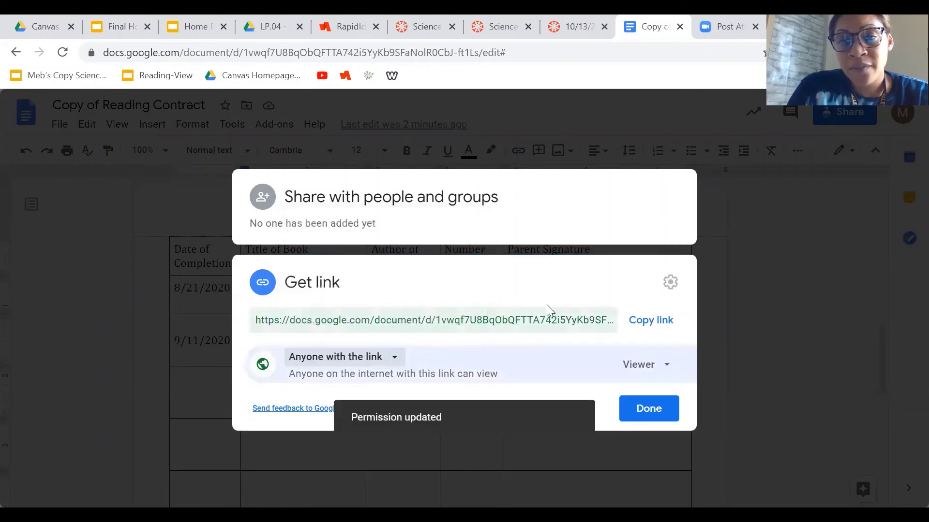
pyautogui.click(650, 321)
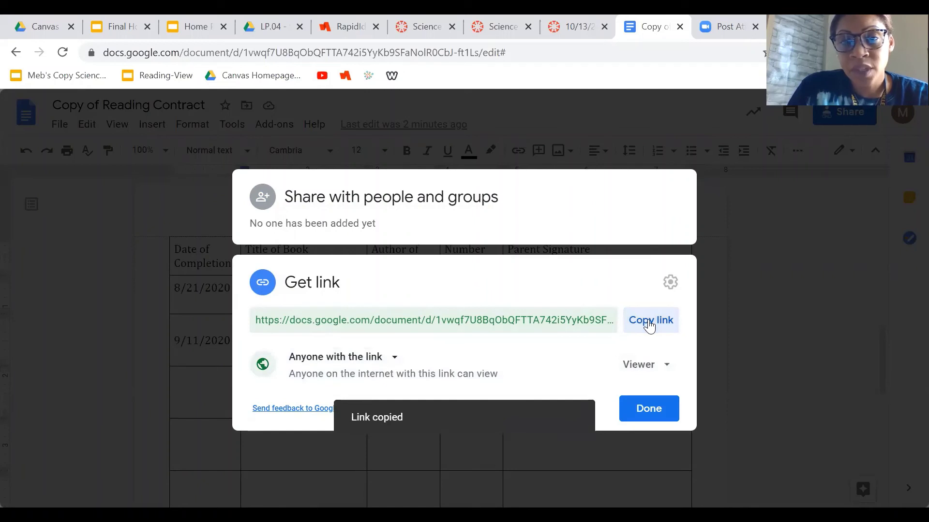
pyautogui.click(575, 32)
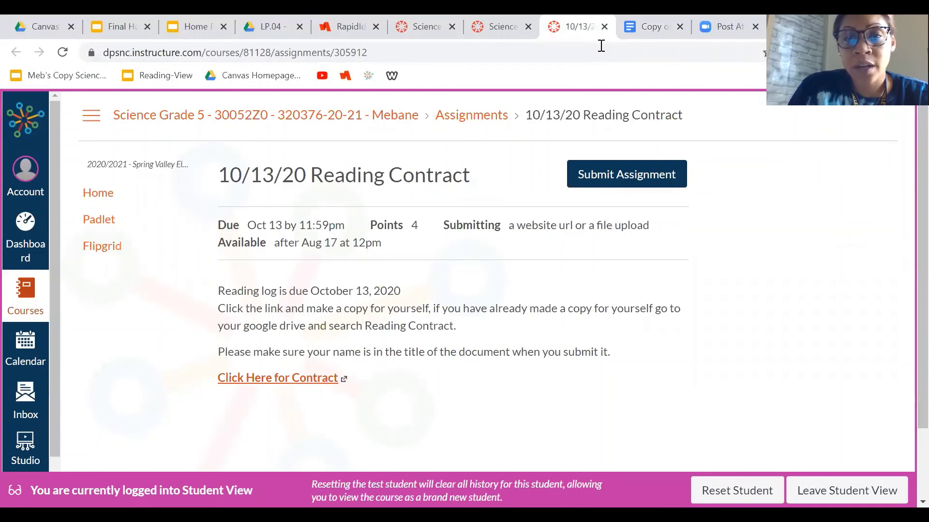
# Step: Paste the copied document link into the Reading Contract's Website URL submission field
pyautogui.click(627, 175)
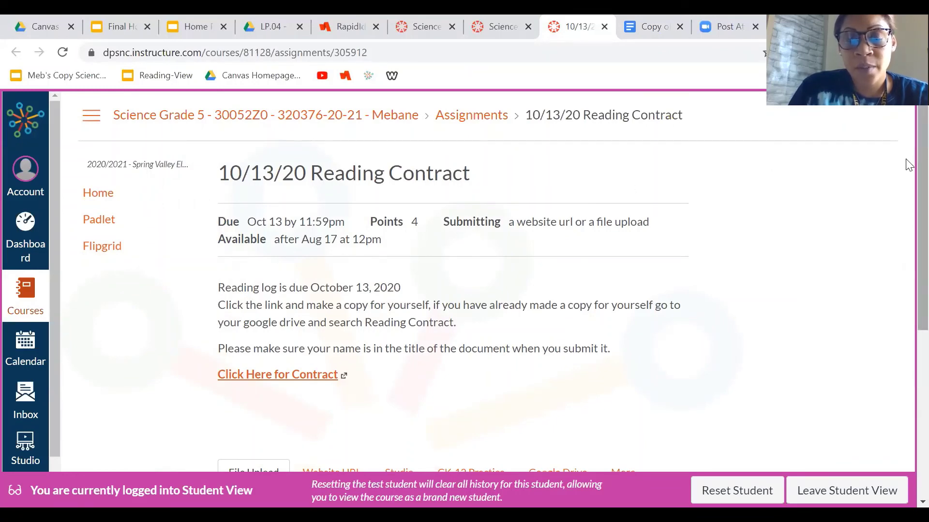
pyautogui.moveTo(906, 162); pyautogui.dragTo(908, 298)
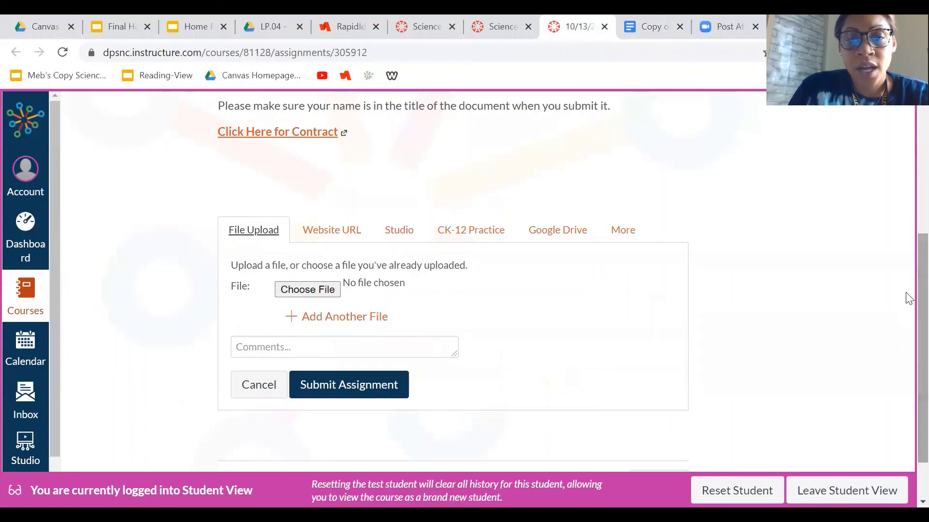
pyautogui.click(322, 237)
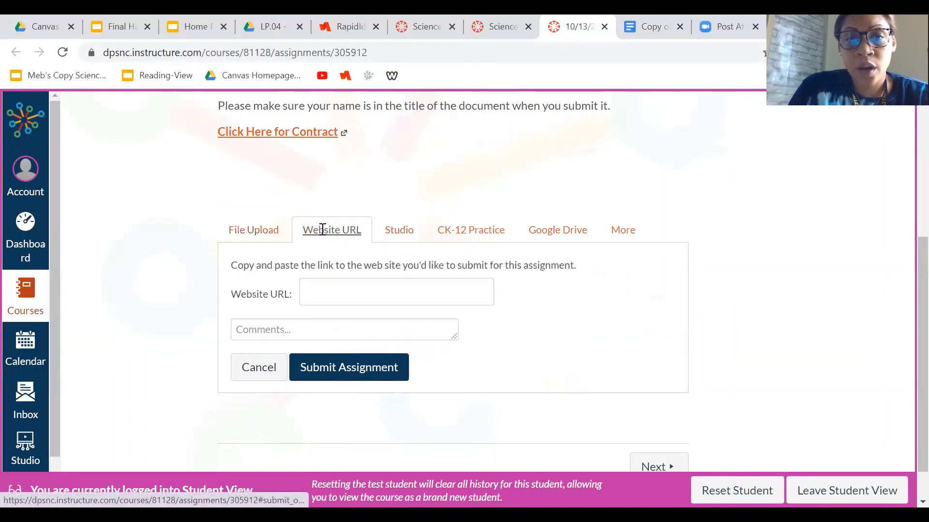
pyautogui.click(324, 295)
pyautogui.rightClick(322, 296)
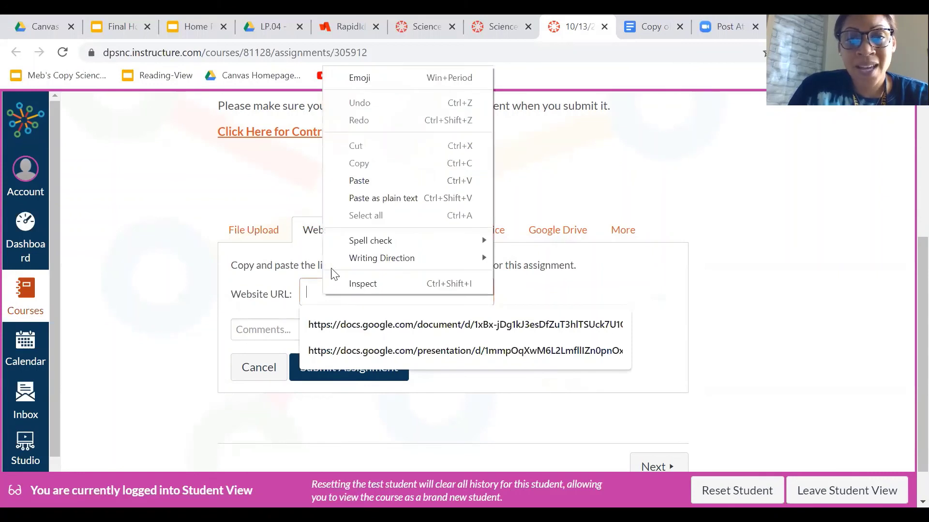
pyautogui.click(359, 181)
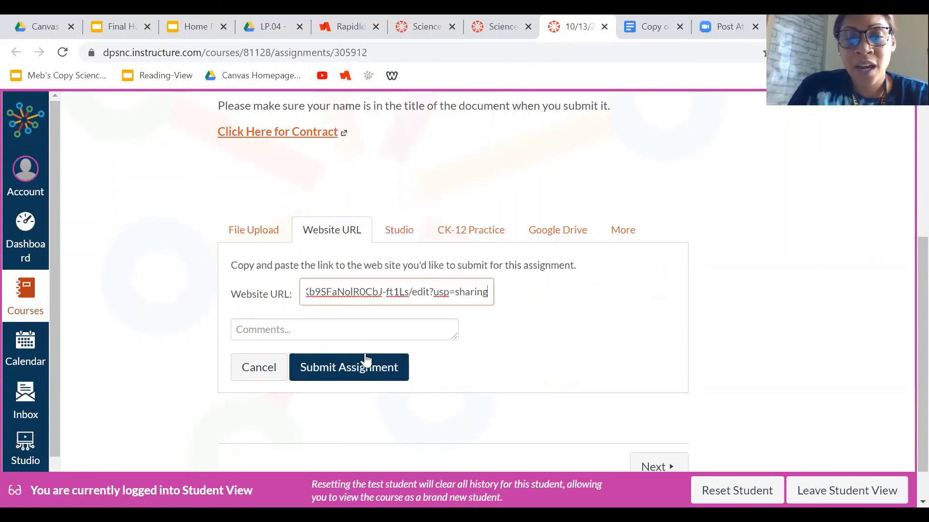